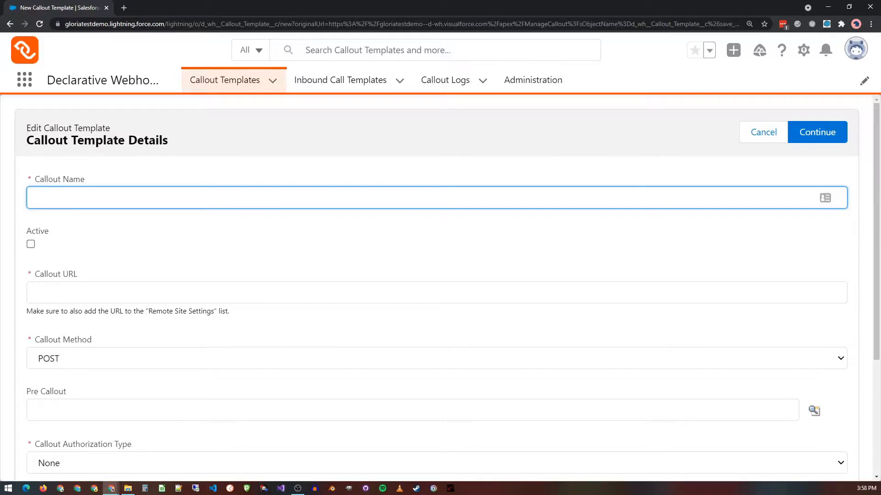
{"action": "type", "text": "Demo 1"}
{"action": "left_click", "coordinate": [30, 245]}
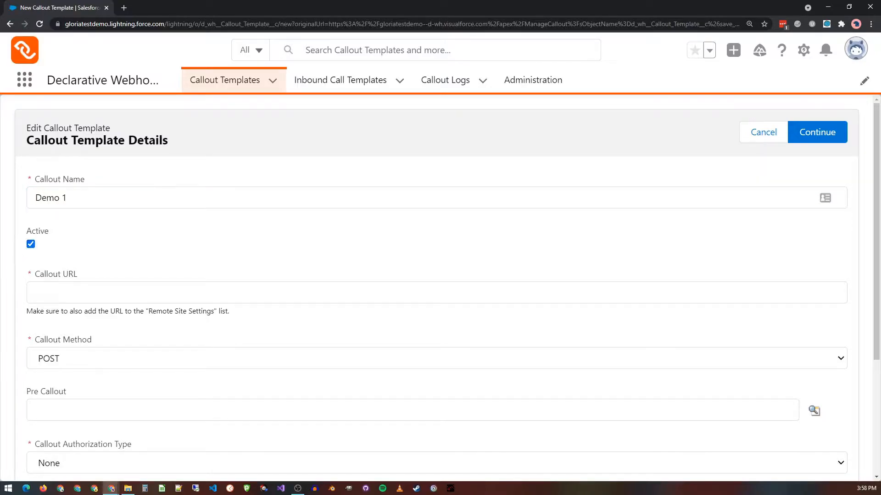
{"action": "scroll", "coordinate": [7, 315], "scroll_direction": "down", "scroll_amount": 1}
{"action": "left_click", "coordinate": [66, 247]}
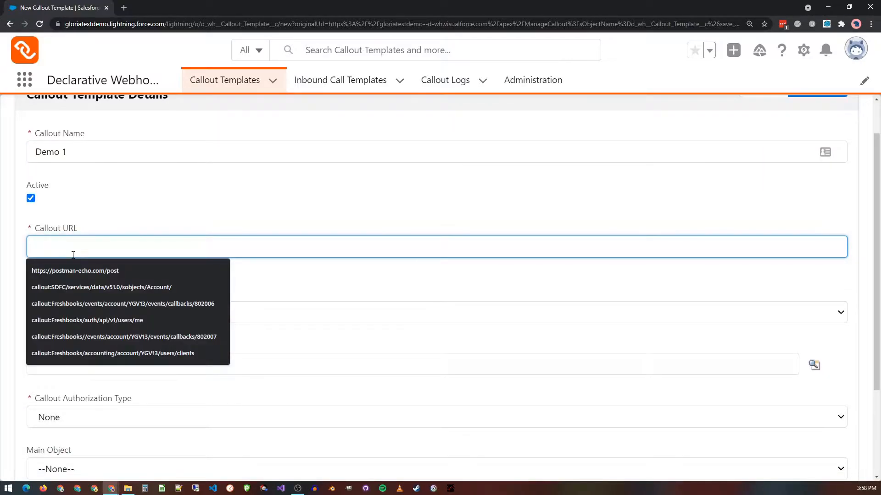
{"action": "left_click", "coordinate": [81, 270]}
Step: Review the available callout method and callout authorization type options, leaving POST and None selected
{"action": "left_click", "coordinate": [132, 314]}
{"action": "left_click", "coordinate": [133, 315]}
{"action": "left_click", "coordinate": [139, 289]}
{"action": "scroll", "coordinate": [94, 292], "scroll_direction": "down", "scroll_amount": 2}
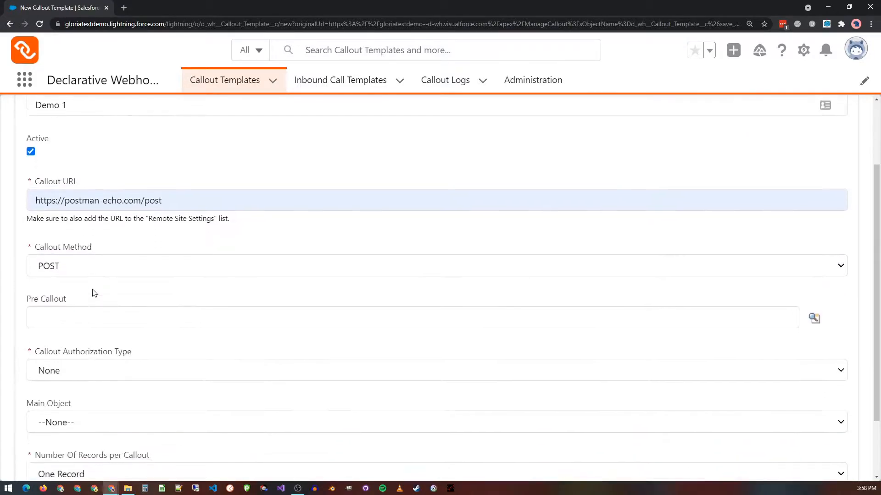
{"action": "scroll", "coordinate": [130, 280], "scroll_direction": "down", "scroll_amount": 1}
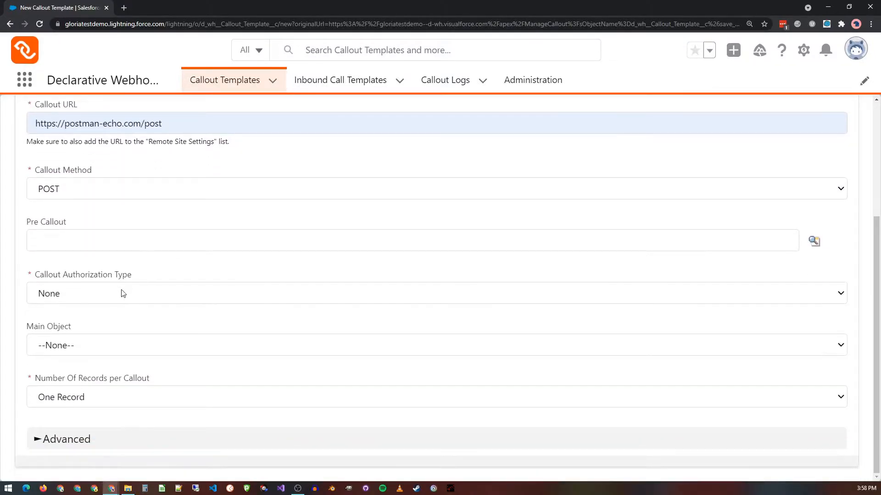
{"action": "left_click", "coordinate": [123, 293]}
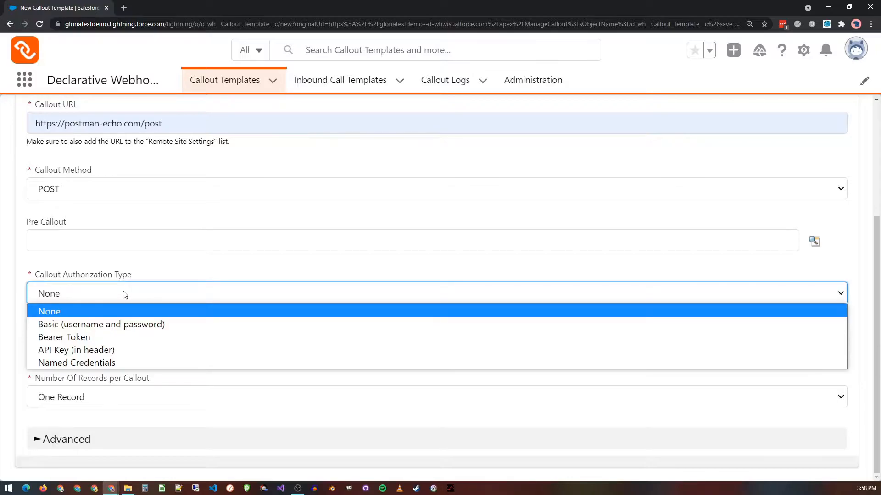
{"action": "left_click", "coordinate": [123, 294]}
{"action": "left_click", "coordinate": [142, 270]}
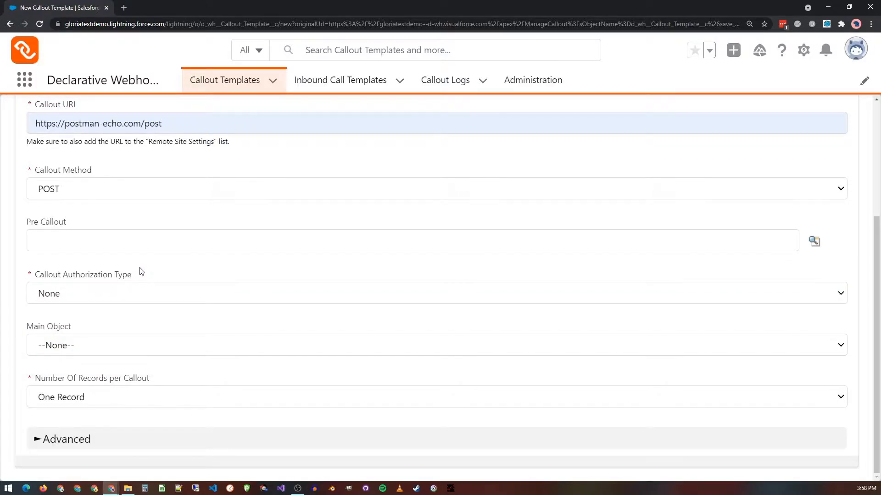
Step: Set the template's main object to Contact and continue to the callout headers
{"action": "left_click", "coordinate": [118, 348]}
{"action": "scroll", "coordinate": [167, 328], "scroll_direction": "down", "scroll_amount": 1}
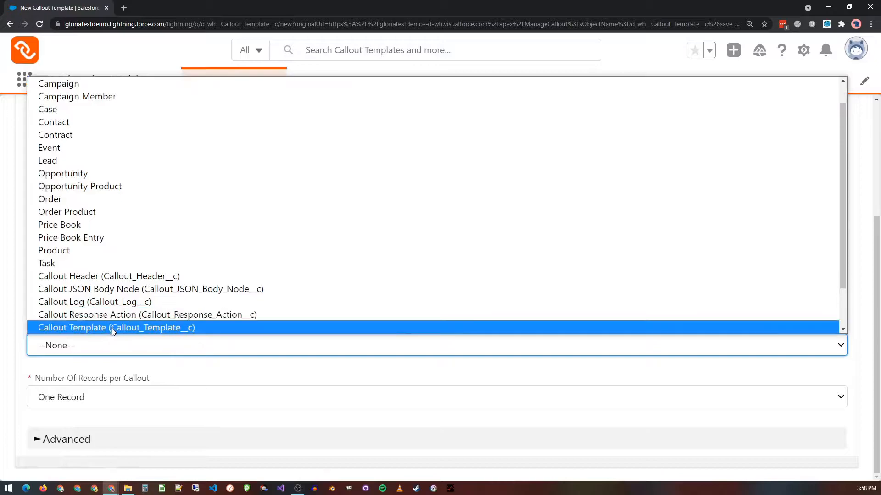
{"action": "scroll", "coordinate": [95, 232], "scroll_direction": "up", "scroll_amount": 2}
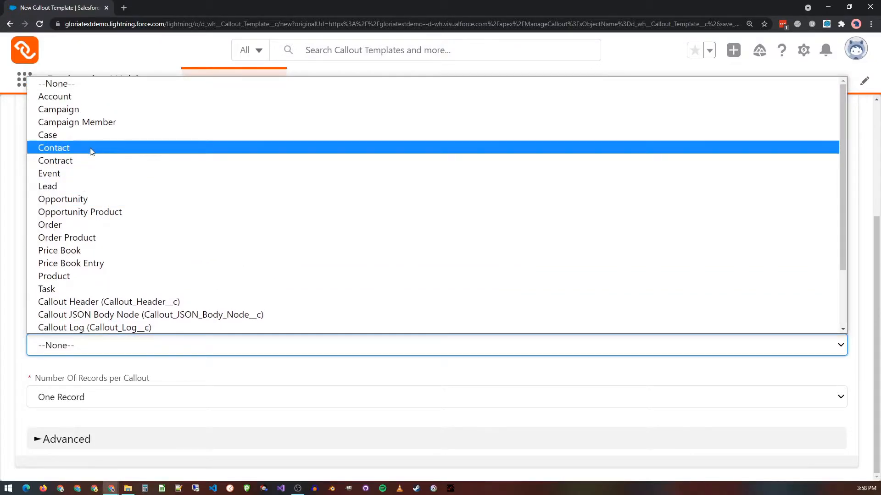
{"action": "left_click", "coordinate": [90, 149]}
{"action": "scroll", "coordinate": [415, 410], "scroll_direction": "up", "scroll_amount": 4}
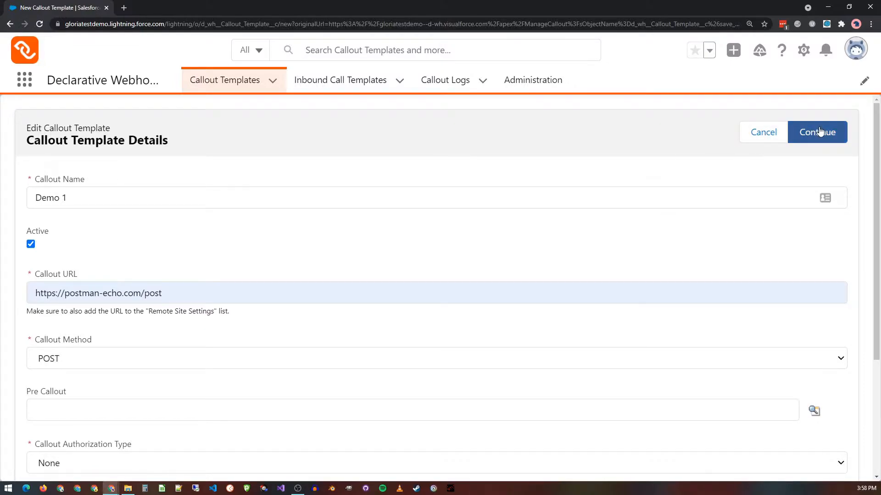
{"action": "left_click", "coordinate": [820, 132]}
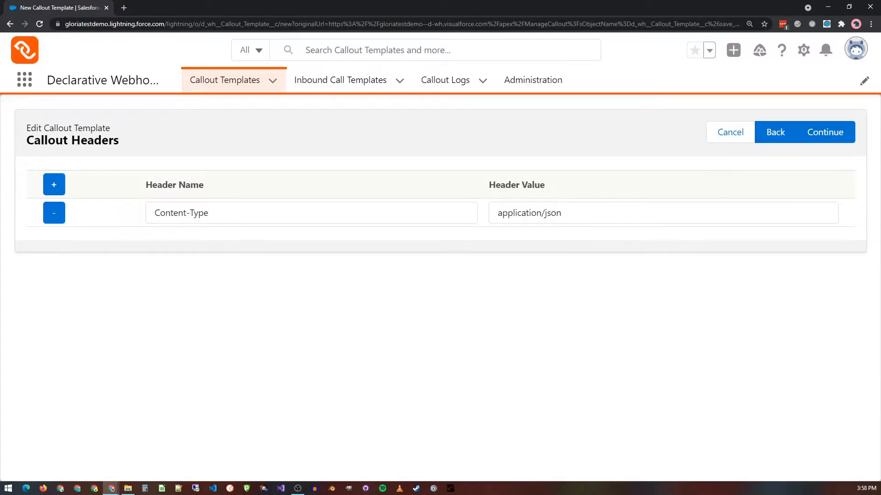
{"action": "left_click", "coordinate": [54, 184]}
{"action": "left_click", "coordinate": [284, 245]}
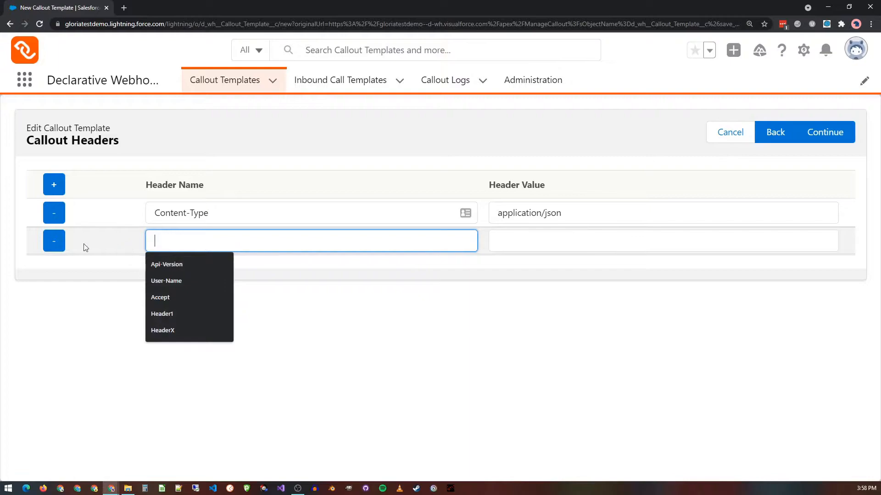
{"action": "left_click", "coordinate": [54, 241]}
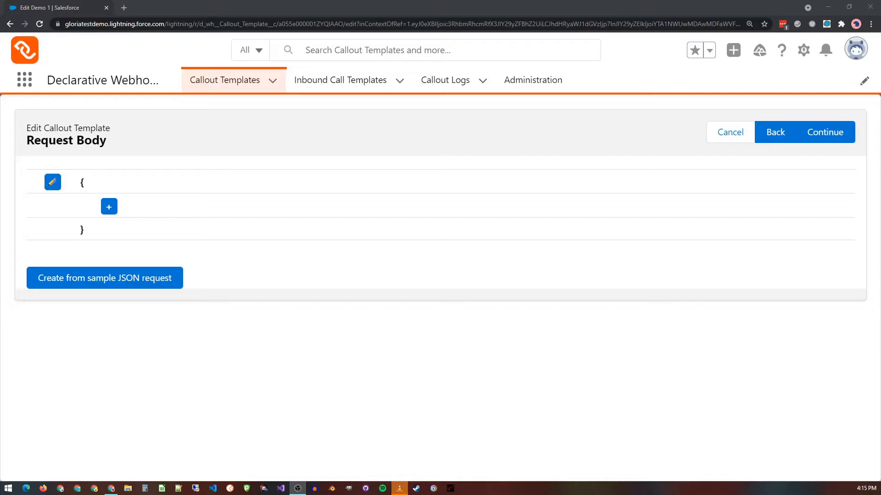
Step: Add a value node called name to the request body, sourced from the Contact field Full Name (Name)
{"action": "left_click", "coordinate": [109, 209]}
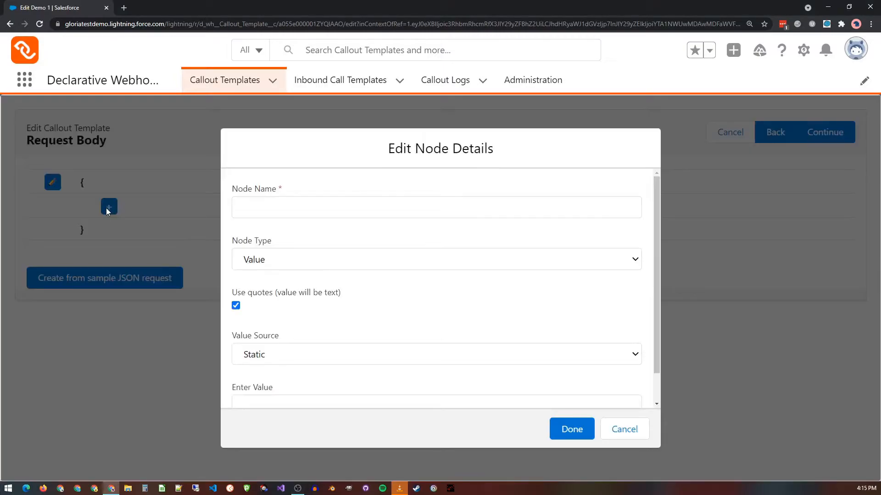
{"action": "left_click", "coordinate": [300, 208]}
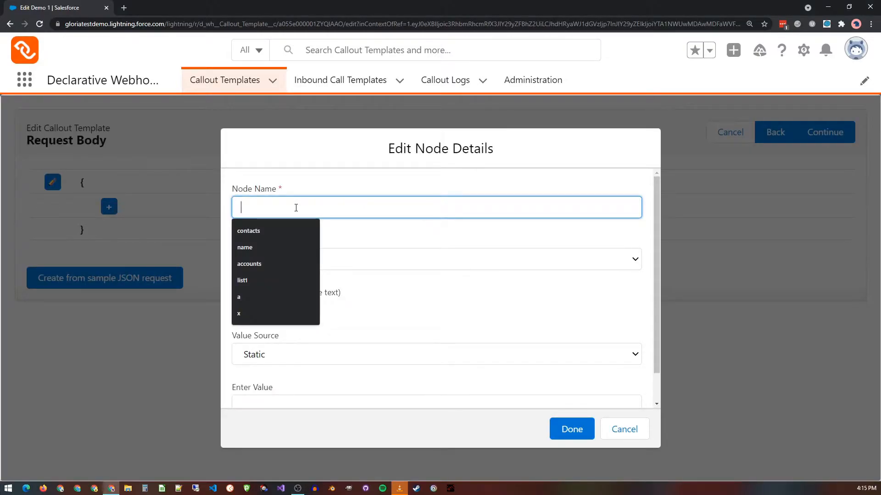
{"action": "type", "text": "name"}
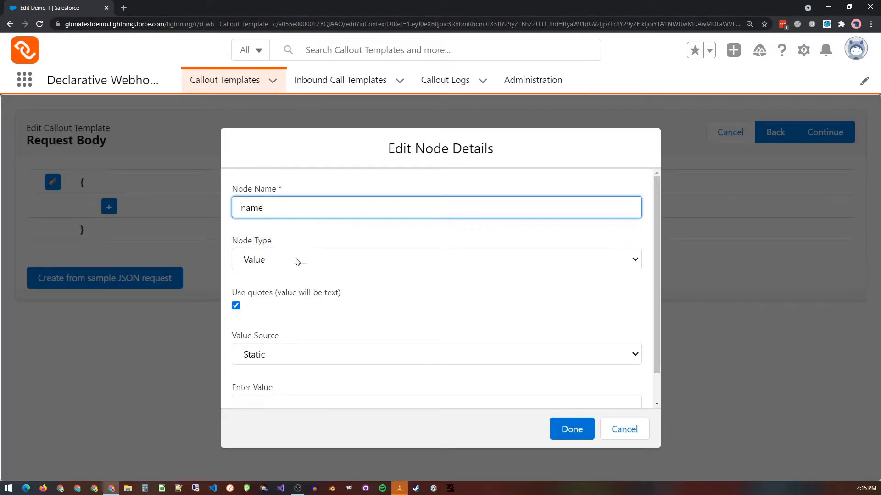
{"action": "left_click", "coordinate": [277, 356]}
{"action": "left_click", "coordinate": [269, 380]}
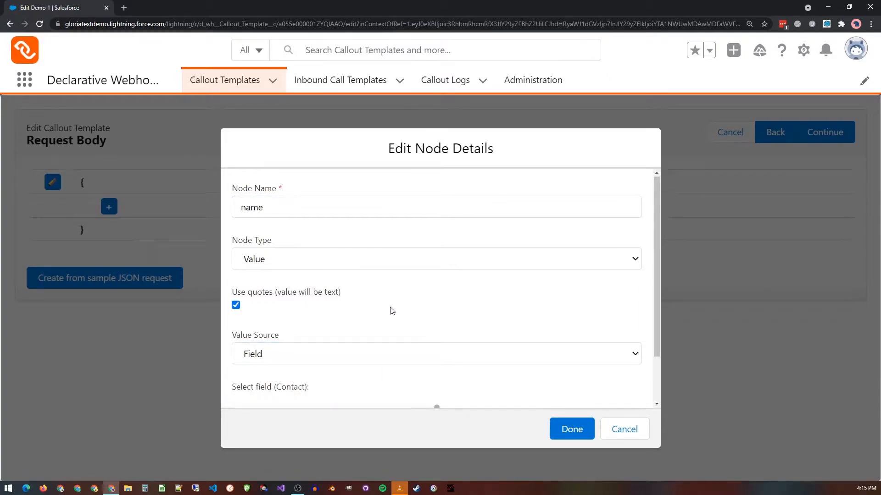
{"action": "scroll", "coordinate": [354, 354], "scroll_direction": "down", "scroll_amount": 1}
{"action": "left_click", "coordinate": [353, 360]}
{"action": "scroll", "coordinate": [379, 267], "scroll_direction": "down", "scroll_amount": 8}
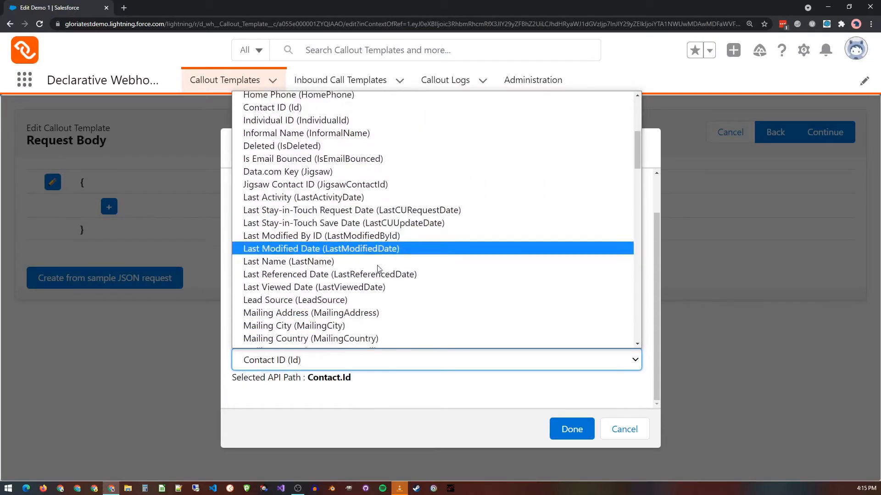
{"action": "scroll", "coordinate": [372, 270], "scroll_direction": "down", "scroll_amount": 2}
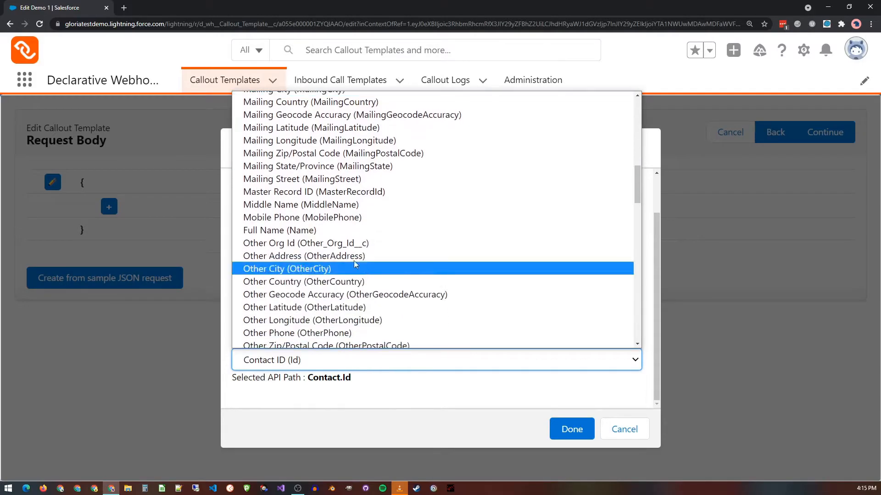
{"action": "left_click", "coordinate": [316, 227]}
{"action": "left_click", "coordinate": [571, 430]}
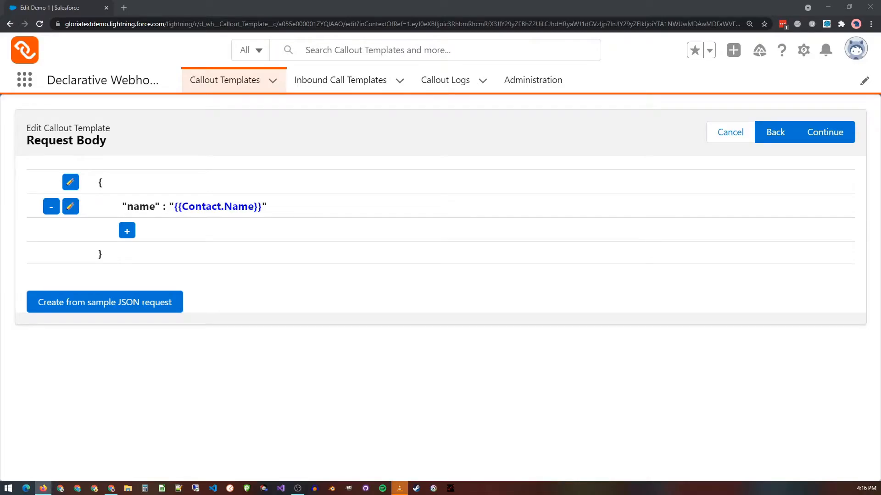
Step: Generate the request body structure from the copied sample glossary JSON, overriding the existing structure, and look through the generated nodes
{"action": "left_click", "coordinate": [119, 304]}
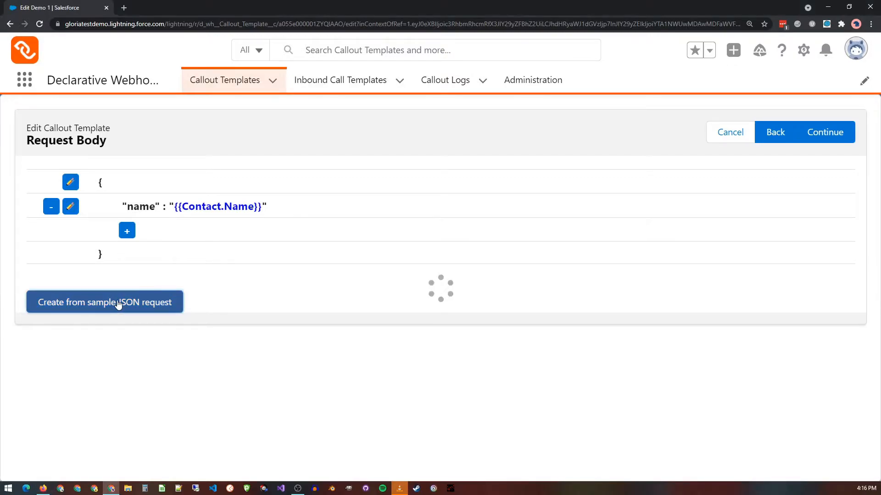
{"action": "left_click", "coordinate": [357, 305]}
{"action": "key", "text": "ctrl+v"}
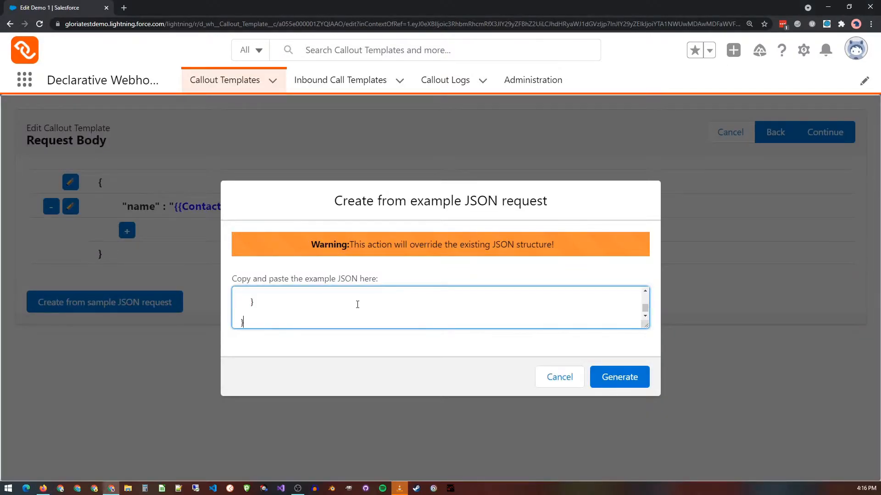
{"action": "left_click", "coordinate": [614, 378]}
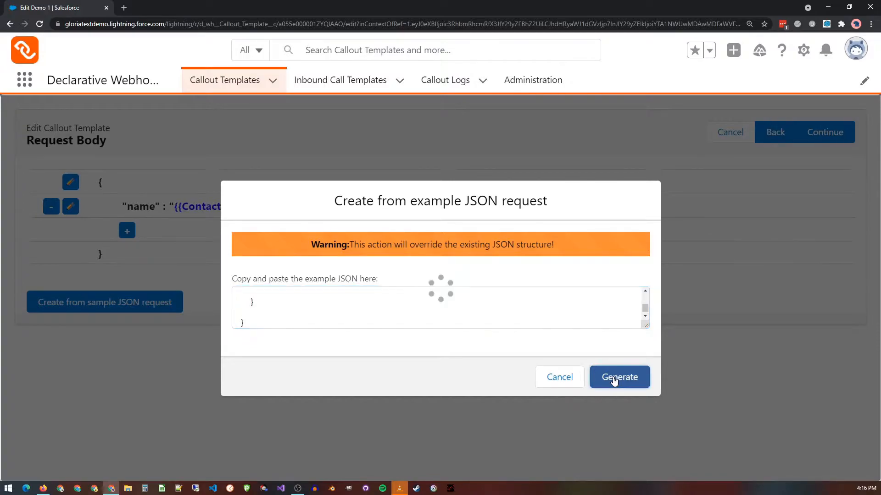
{"action": "scroll", "coordinate": [461, 330], "scroll_direction": "down", "scroll_amount": 9}
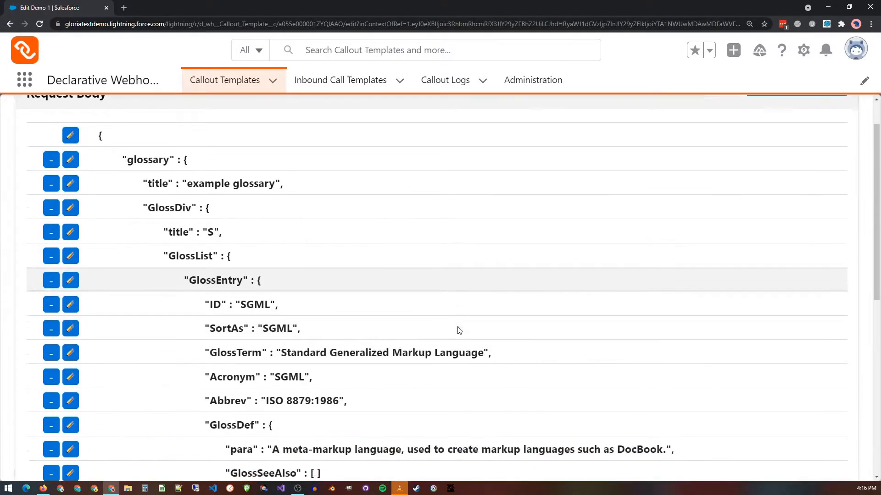
{"action": "scroll", "coordinate": [457, 330], "scroll_direction": "up", "scroll_amount": 10}
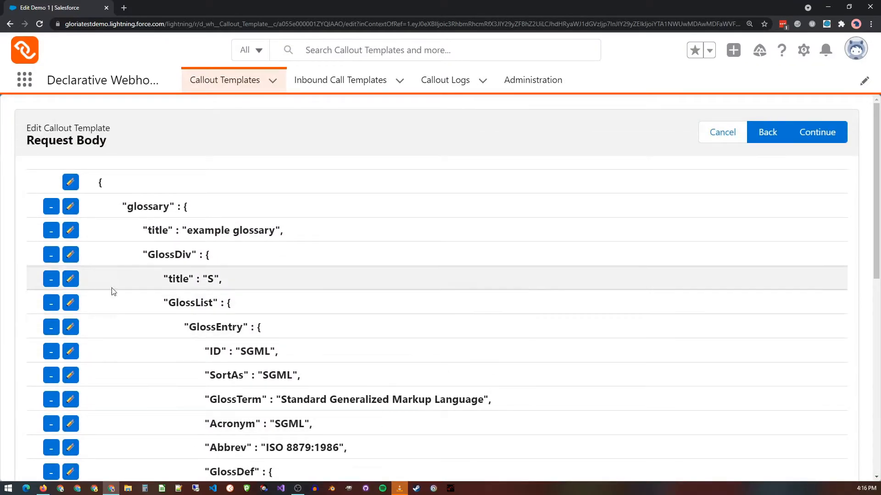
Step: Source the title node inside GlossDiv from the Contact field Full Name (Name) and continue to the response body
{"action": "left_click", "coordinate": [70, 279]}
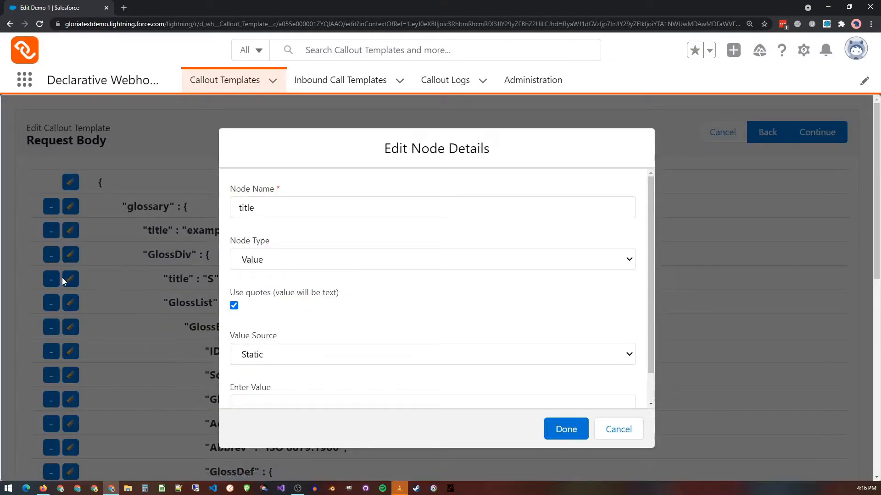
{"action": "left_click", "coordinate": [275, 362]}
{"action": "left_click", "coordinate": [271, 384]}
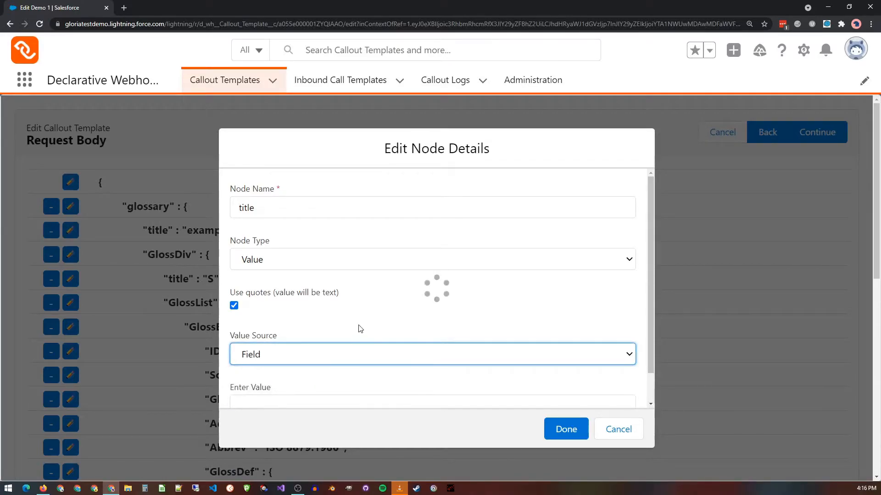
{"action": "scroll", "coordinate": [354, 345], "scroll_direction": "down", "scroll_amount": 1}
{"action": "left_click", "coordinate": [342, 362]}
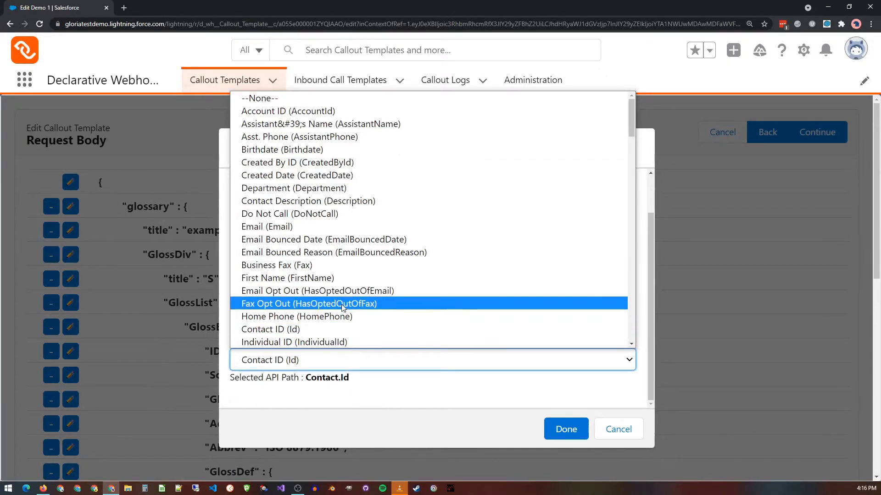
{"action": "scroll", "coordinate": [341, 305], "scroll_direction": "down", "scroll_amount": 5}
{"action": "left_click", "coordinate": [320, 231]}
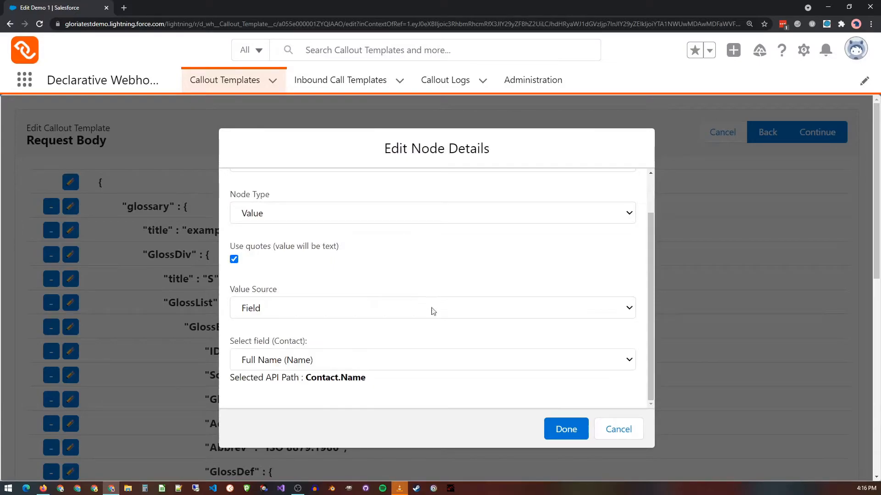
{"action": "left_click", "coordinate": [565, 429]}
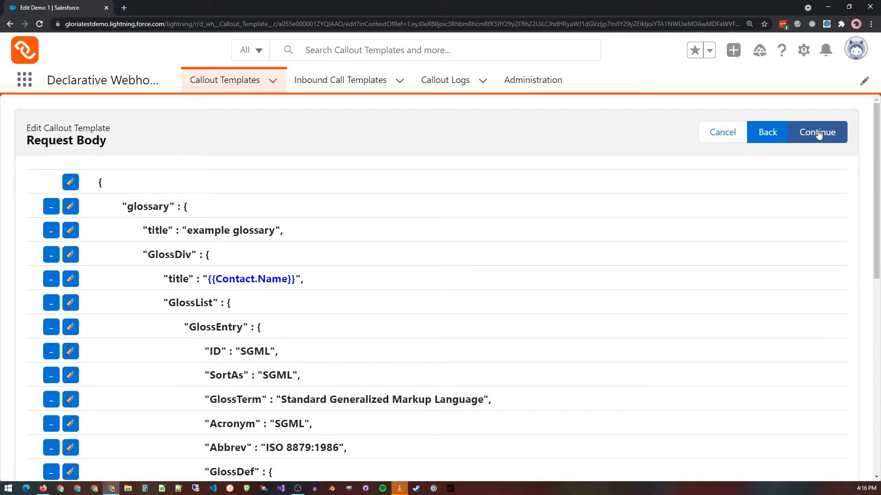
{"action": "left_click", "coordinate": [818, 133]}
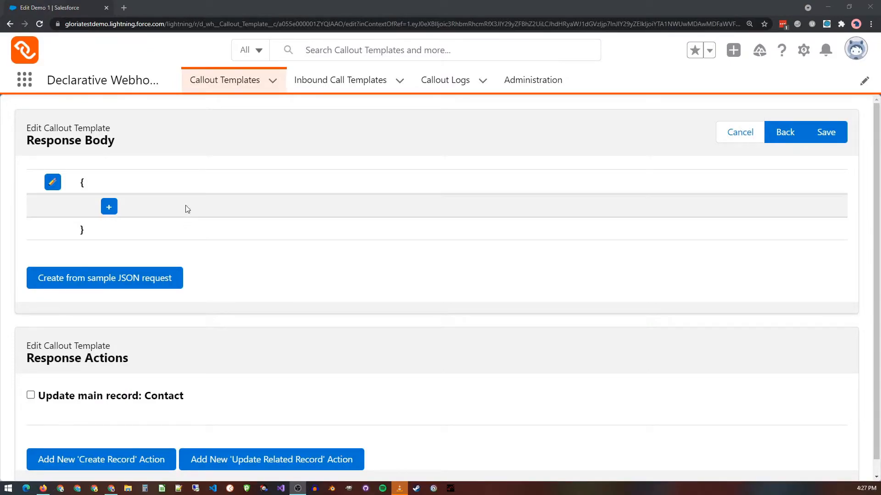
Step: Add a quoted value node named phone to the response body
{"action": "left_click", "coordinate": [111, 208]}
{"action": "left_click", "coordinate": [290, 241]}
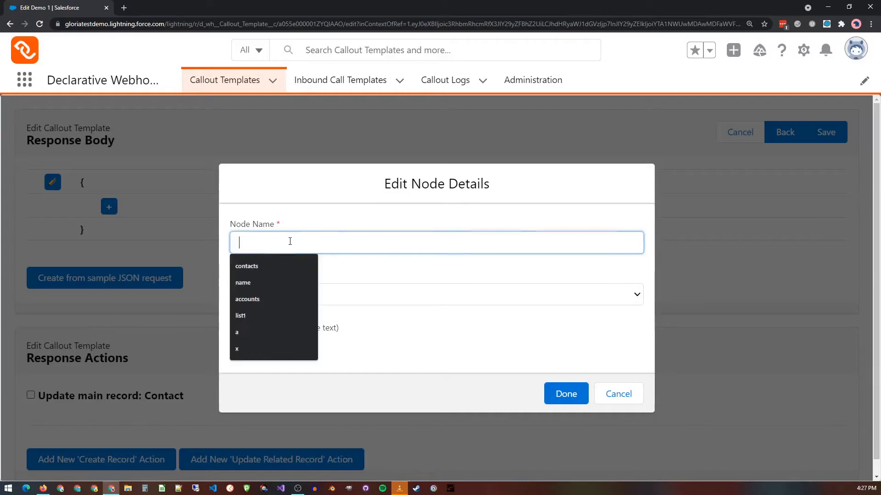
{"action": "type", "text": "phone"}
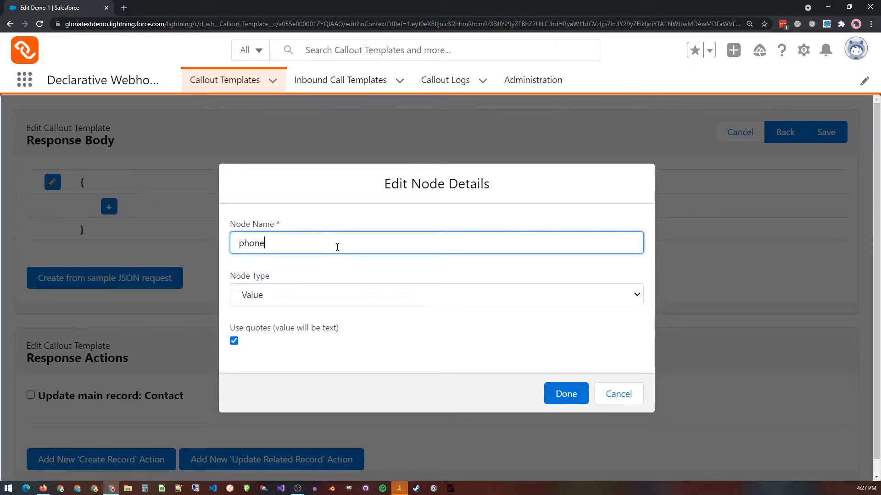
{"action": "left_click", "coordinate": [565, 393]}
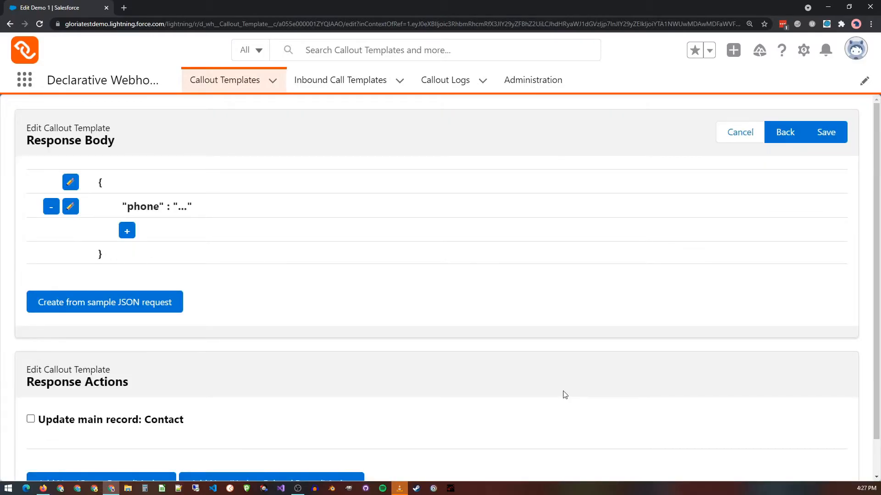
Step: Enable updating the main Contact record and add the Business Phone (Phone) field with the JSON Mapping type
{"action": "scroll", "coordinate": [565, 394], "scroll_direction": "down", "scroll_amount": 1}
{"action": "left_click", "coordinate": [31, 380]}
{"action": "scroll", "coordinate": [32, 384], "scroll_direction": "down", "scroll_amount": 1}
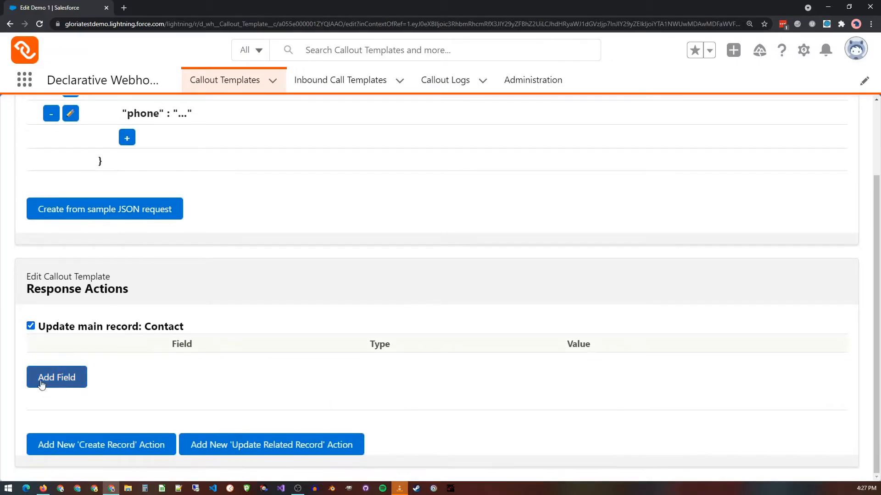
{"action": "left_click", "coordinate": [48, 378]}
{"action": "left_click", "coordinate": [211, 373]}
{"action": "left_click", "coordinate": [258, 204]}
{"action": "left_click", "coordinate": [604, 367]}
{"action": "left_click", "coordinate": [591, 385]}
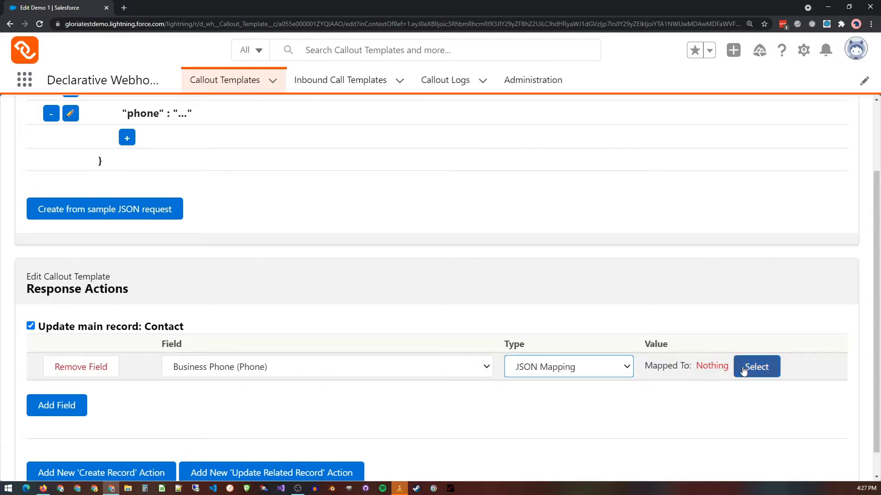
Step: Map the Business Phone field to the phone node of the response body and save the callout template
{"action": "left_click", "coordinate": [757, 367]}
{"action": "left_click", "coordinate": [342, 289]}
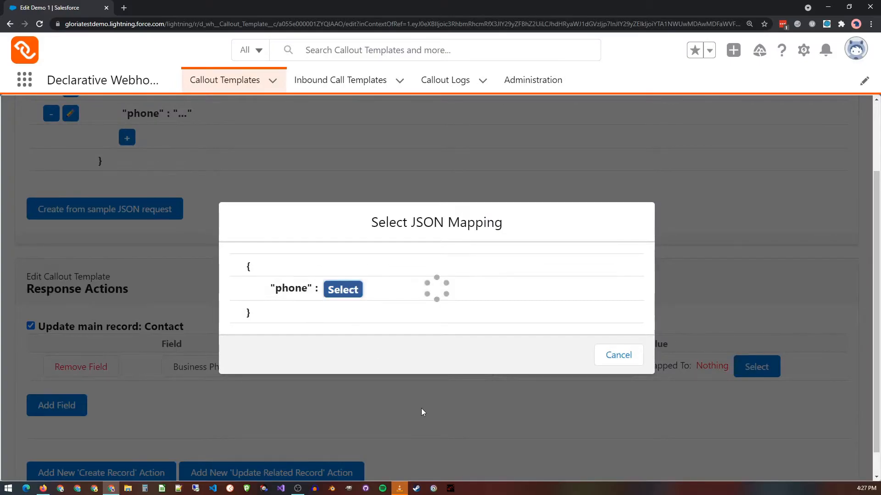
{"action": "scroll", "coordinate": [418, 406], "scroll_direction": "down", "scroll_amount": 1}
{"action": "scroll", "coordinate": [435, 405], "scroll_direction": "up", "scroll_amount": 3}
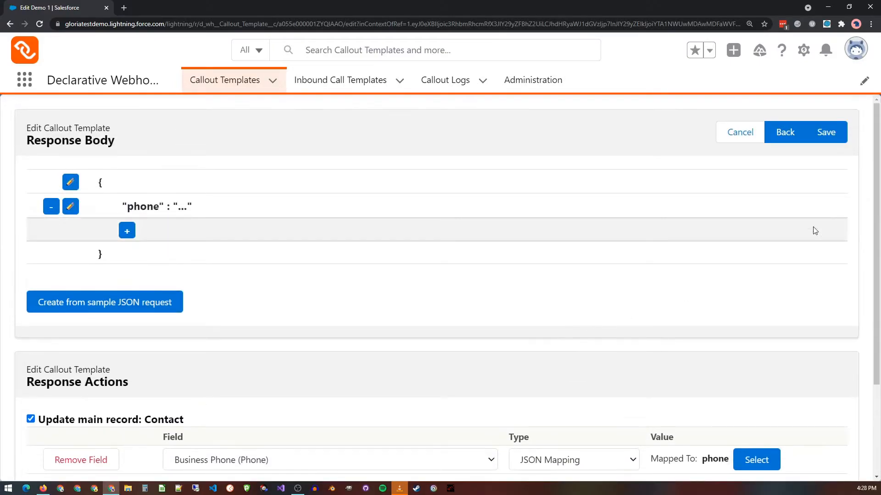
{"action": "left_click", "coordinate": [827, 133]}
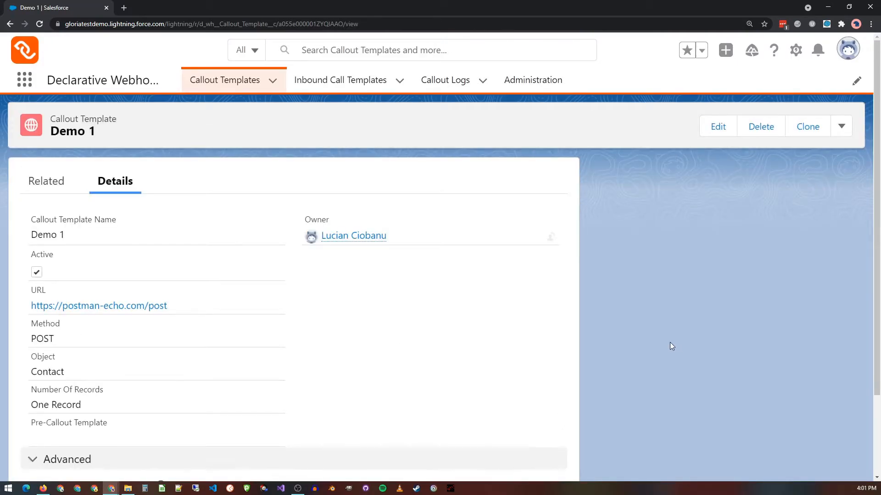
Step: Start a test of the Demo 1 callout template with the Contact record Marc Benioff and continue to the callout preview
{"action": "left_click", "coordinate": [842, 126]}
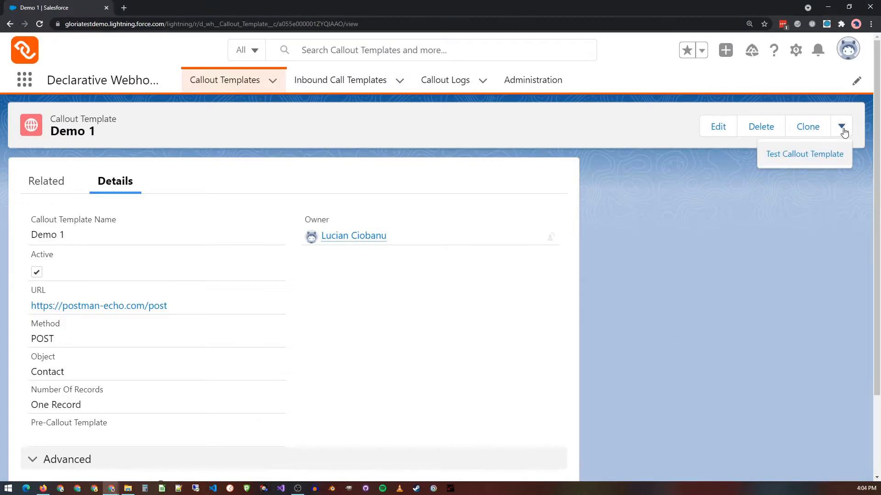
{"action": "left_click", "coordinate": [807, 155]}
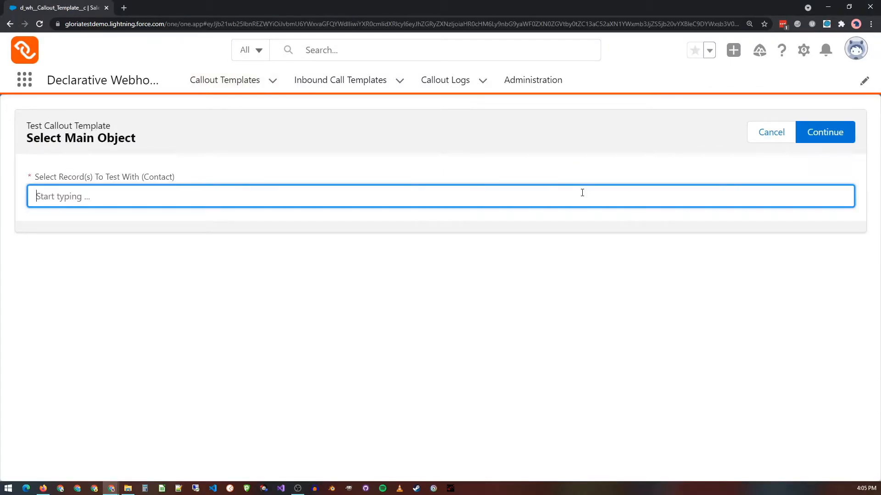
{"action": "type", "text": "marc"}
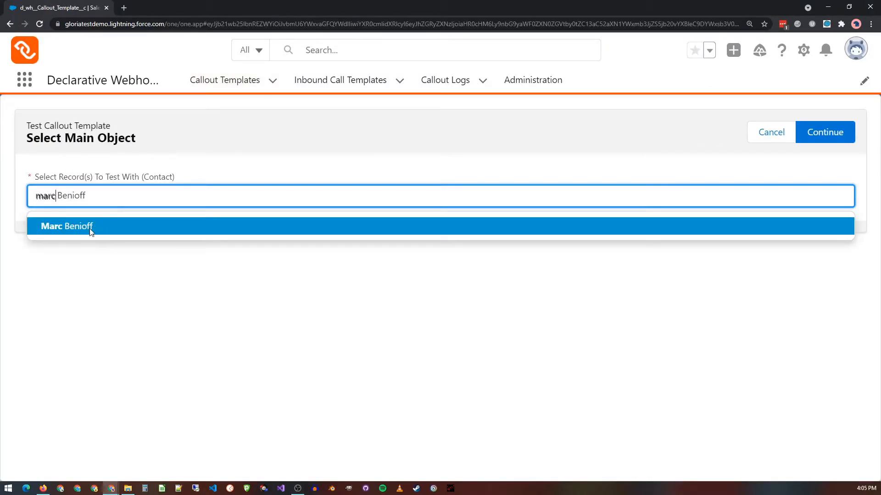
{"action": "left_click", "coordinate": [90, 227]}
{"action": "left_click", "coordinate": [821, 134]}
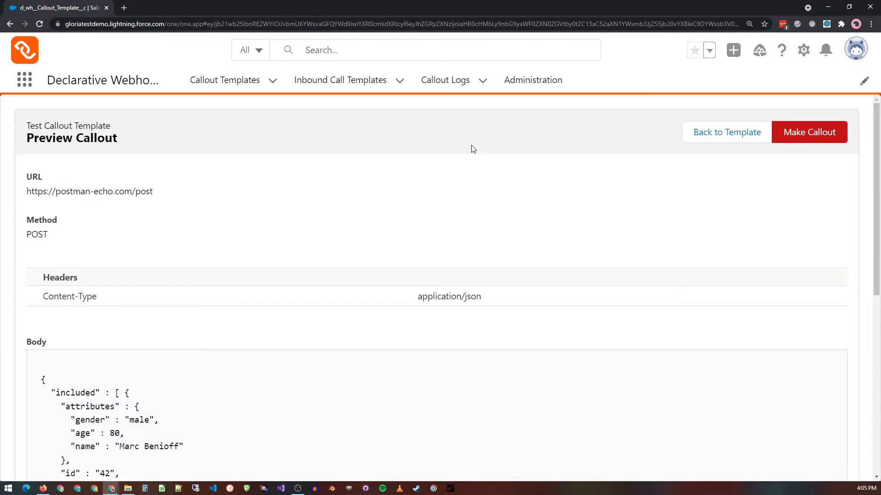
Step: Review the previewed request body, make the test callout and examine the returned response body
{"action": "scroll", "coordinate": [472, 169], "scroll_direction": "down", "scroll_amount": 7}
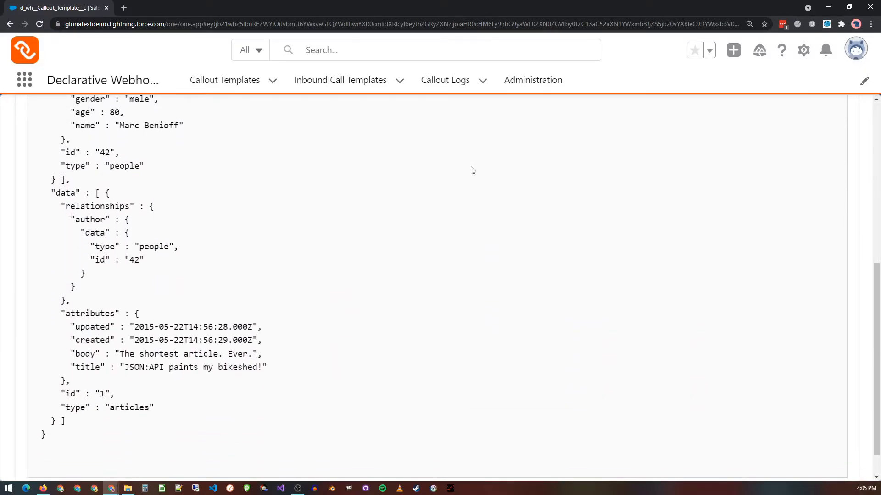
{"action": "scroll", "coordinate": [473, 170], "scroll_direction": "up", "scroll_amount": 8}
{"action": "left_click", "coordinate": [780, 132]}
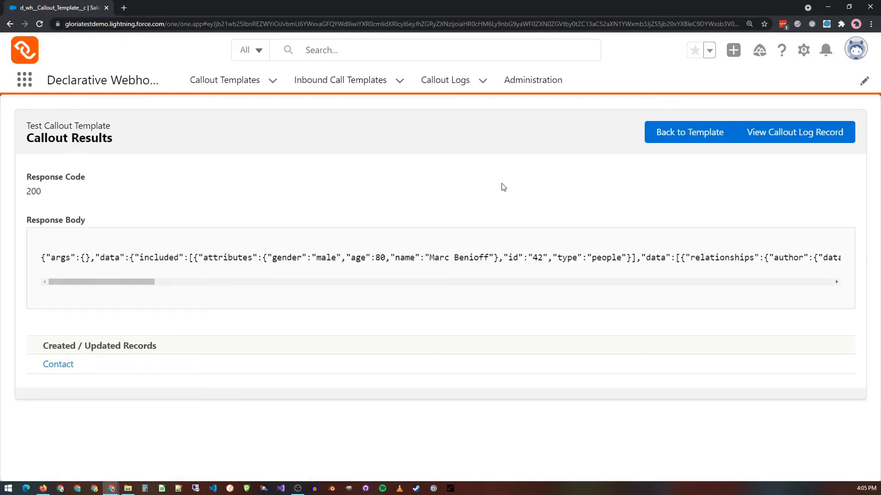
{"action": "left_click_drag", "start_coordinate": [44, 257], "coordinate": [173, 257]}
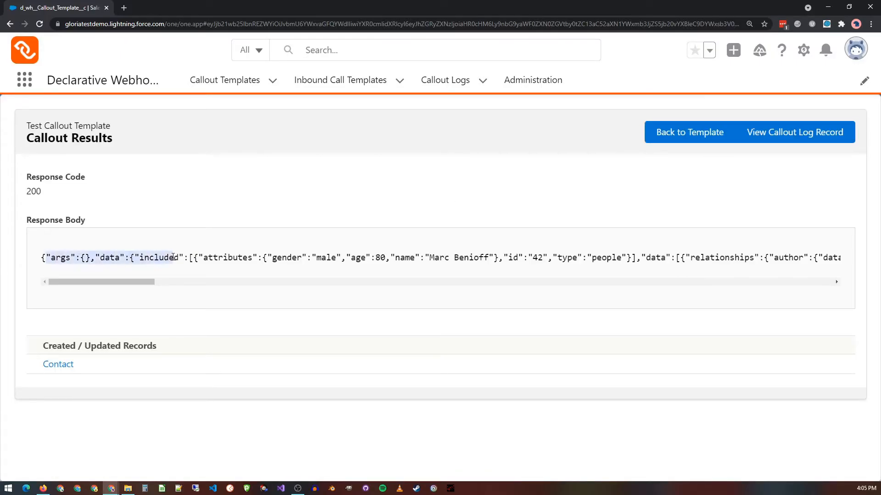
{"action": "left_click", "coordinate": [439, 217]}
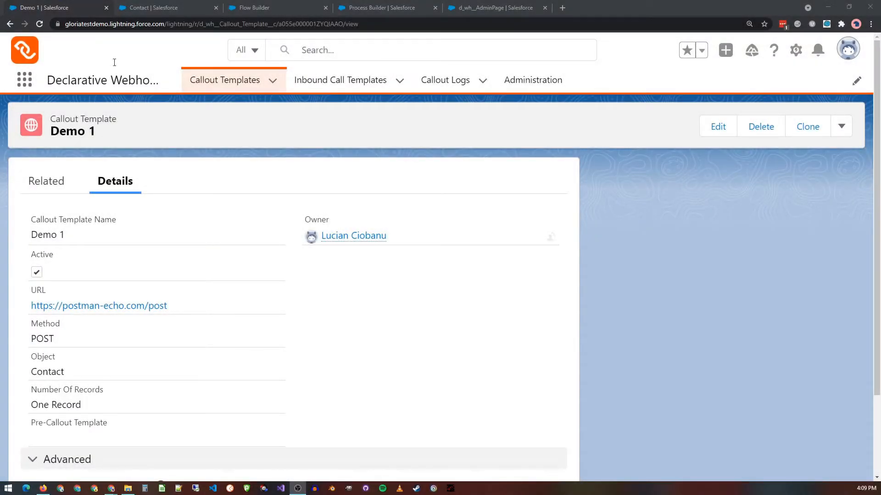
Step: Examine the existing callout setups in the other browser tabs: the Contact custom button, the flow screen component and the Test Callout process
{"action": "left_click", "coordinate": [168, 7]}
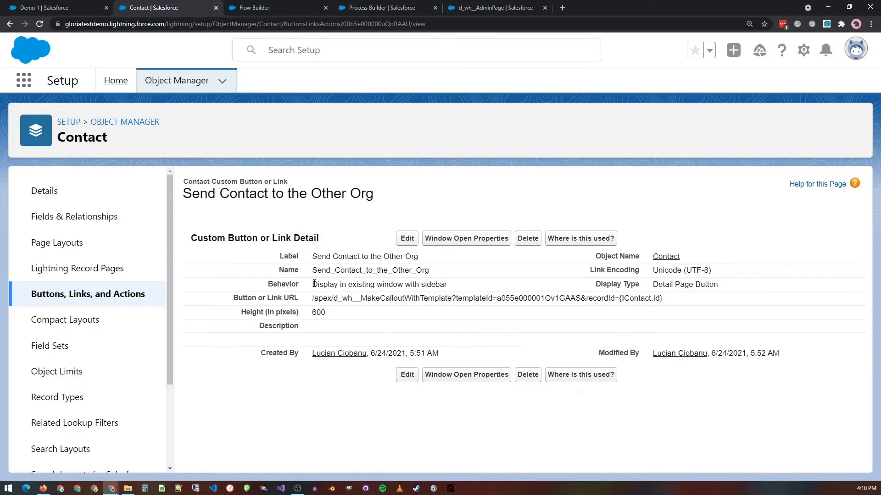
{"action": "left_click_drag", "start_coordinate": [312, 284], "coordinate": [446, 285]}
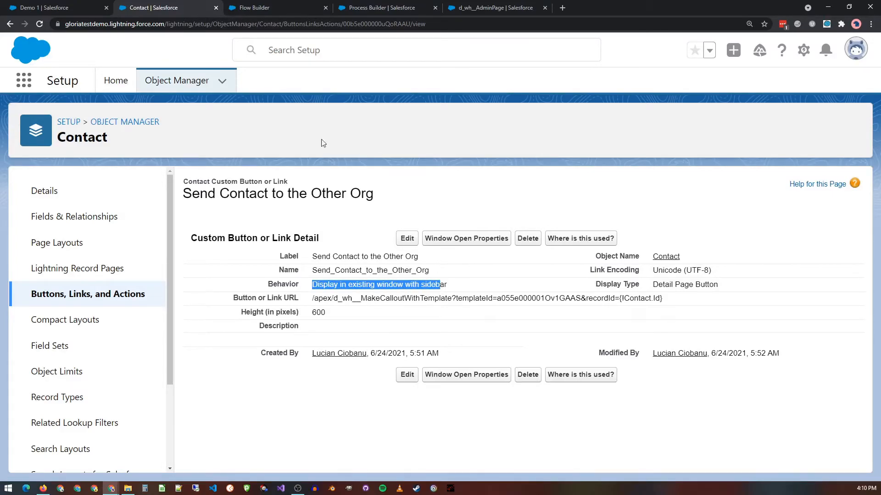
{"action": "left_click", "coordinate": [270, 6]}
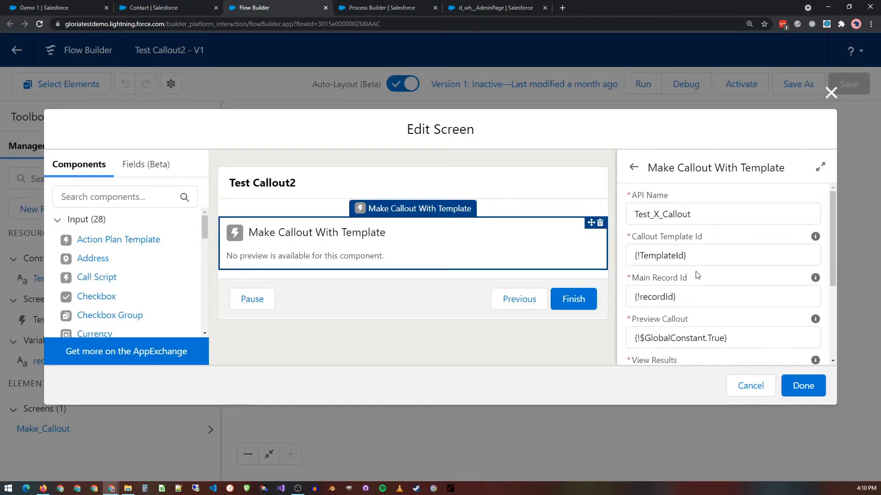
{"action": "scroll", "coordinate": [700, 274], "scroll_direction": "down", "scroll_amount": 1}
{"action": "scroll", "coordinate": [701, 274], "scroll_direction": "down", "scroll_amount": 1}
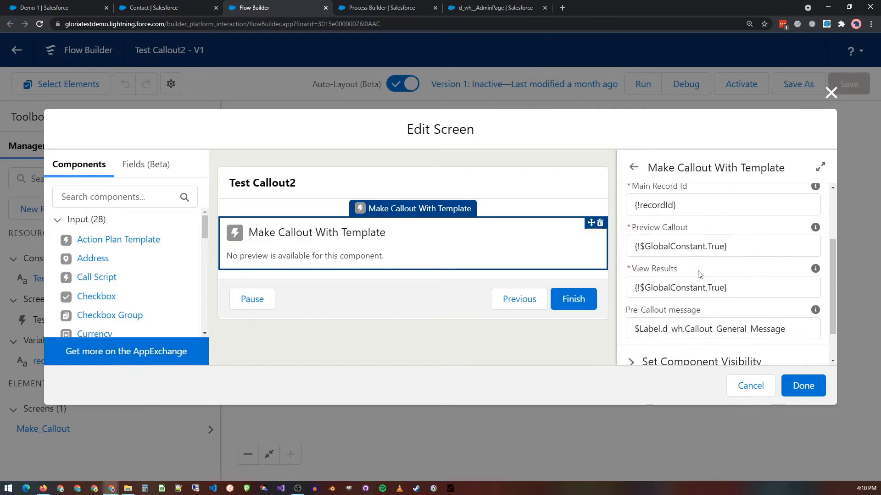
{"action": "left_click", "coordinate": [380, 6]}
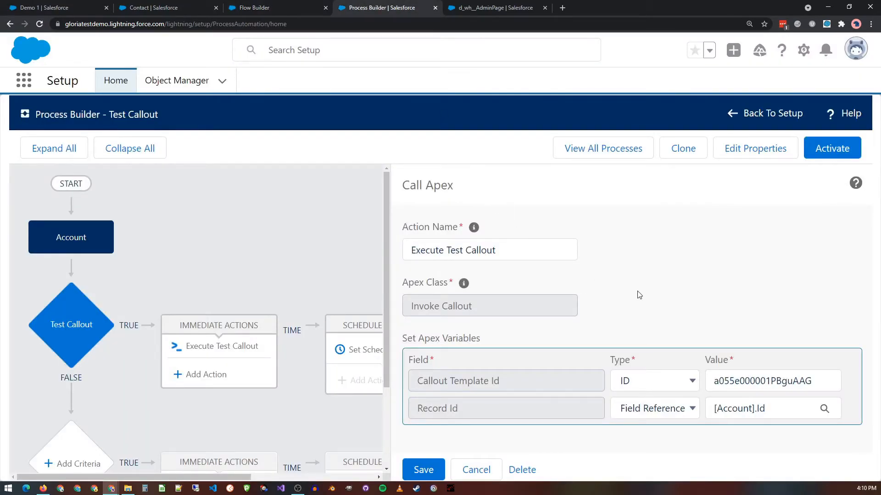
Step: Review the prepared scheduled job for the Demo 1 callout template in Administration and schedule it
{"action": "left_click", "coordinate": [494, 8]}
{"action": "scroll", "coordinate": [553, 296], "scroll_direction": "down", "scroll_amount": 2}
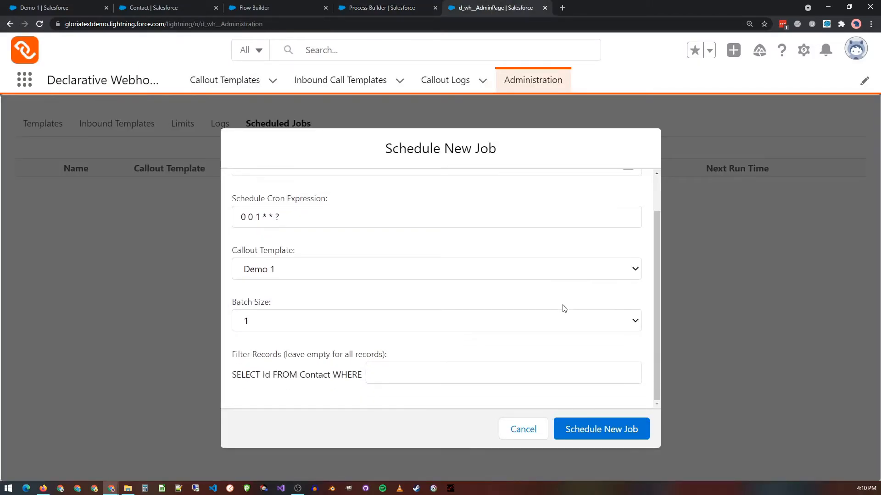
{"action": "left_click", "coordinate": [585, 423]}
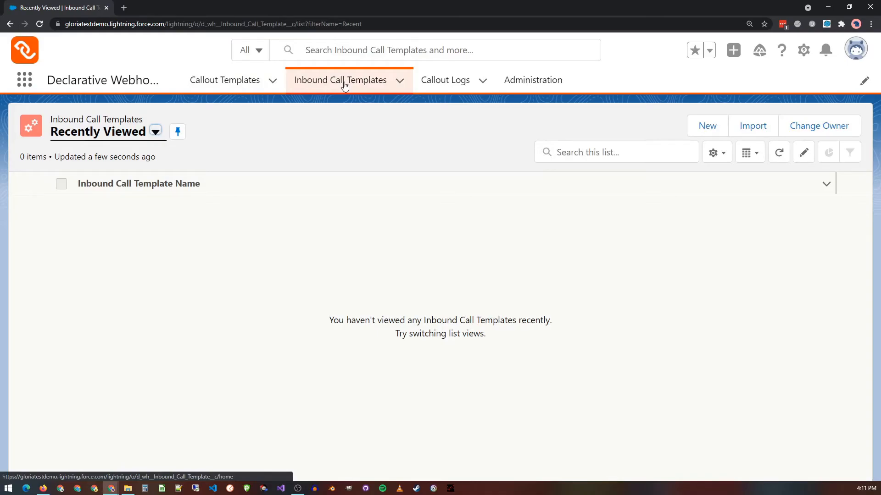
Step: Create an active inbound call template named Demo 1 with Account as the main object and continue to the request body
{"action": "left_click", "coordinate": [706, 127]}
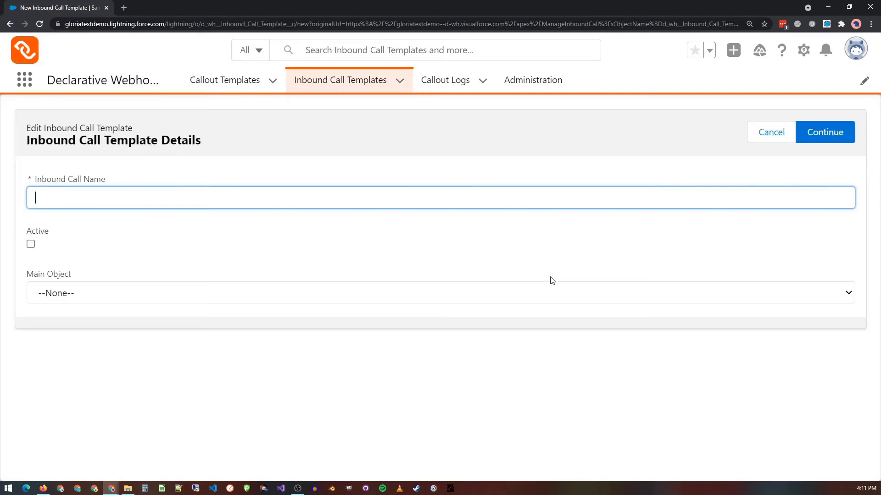
{"action": "type", "text": "D"}
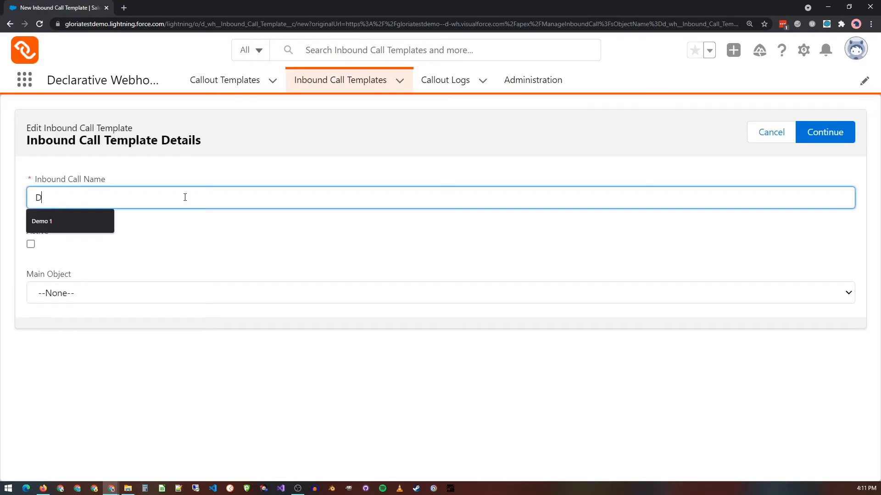
{"action": "type", "text": "emo 1"}
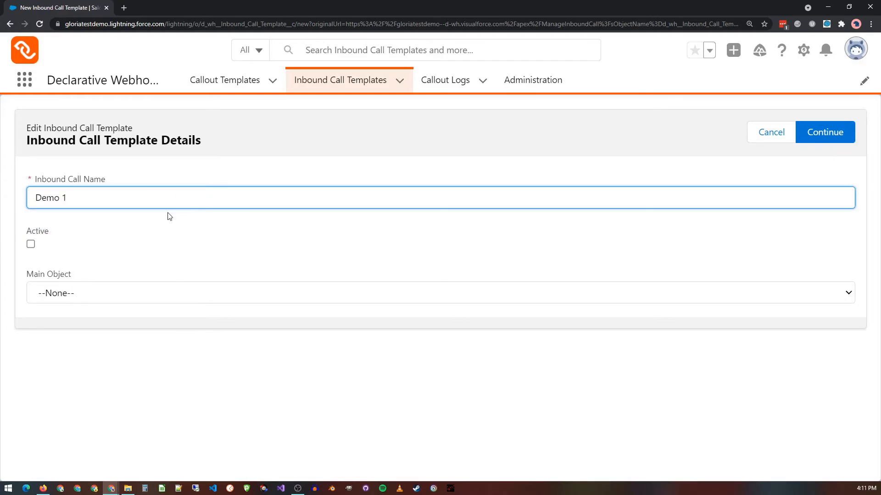
{"action": "left_click", "coordinate": [31, 244]}
{"action": "left_click", "coordinate": [110, 297]}
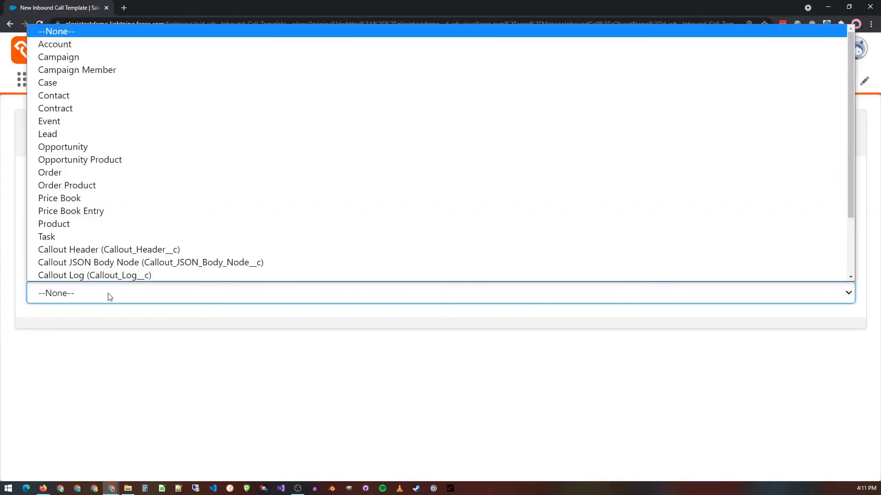
{"action": "left_click", "coordinate": [93, 47]}
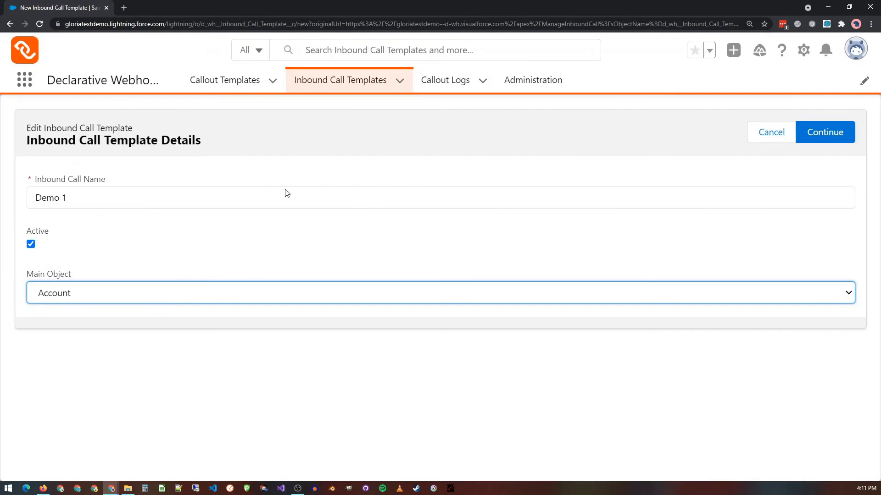
{"action": "left_click", "coordinate": [826, 134]}
Step: Add two quoted value nodes named name and website to the inbound template's request body
{"action": "left_click", "coordinate": [107, 211]}
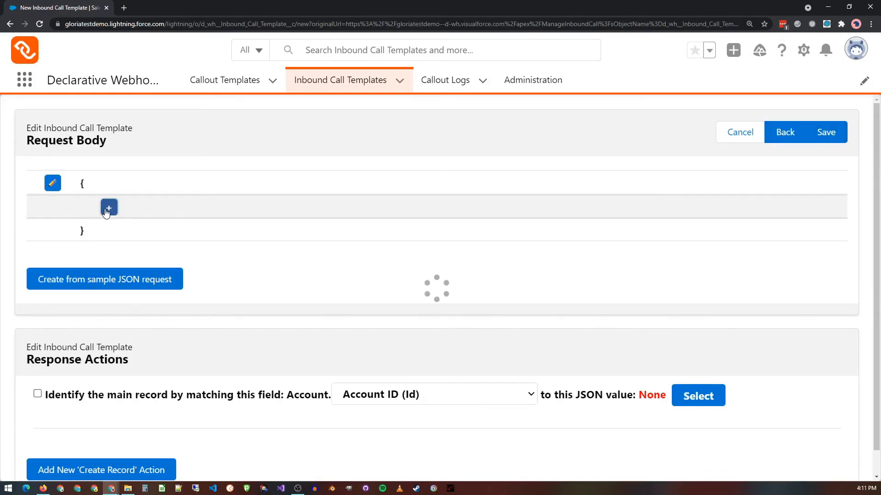
{"action": "left_click", "coordinate": [262, 243]}
{"action": "type", "text": "name"}
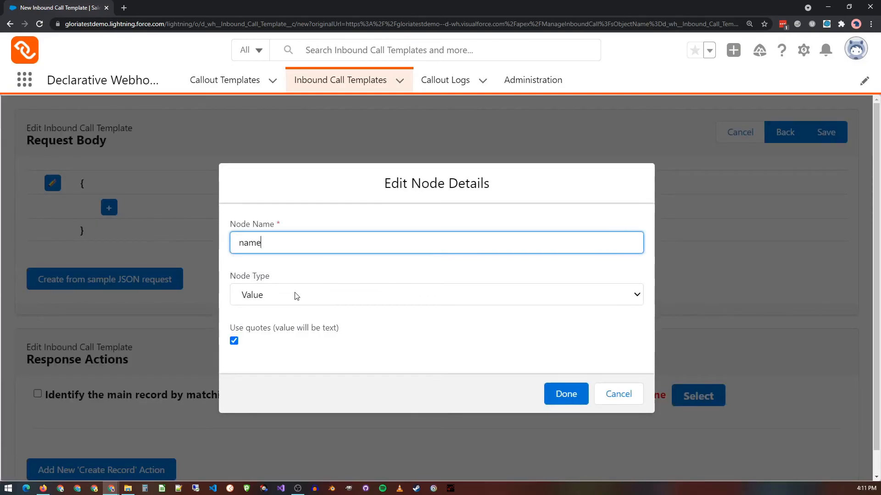
{"action": "left_click", "coordinate": [546, 388]}
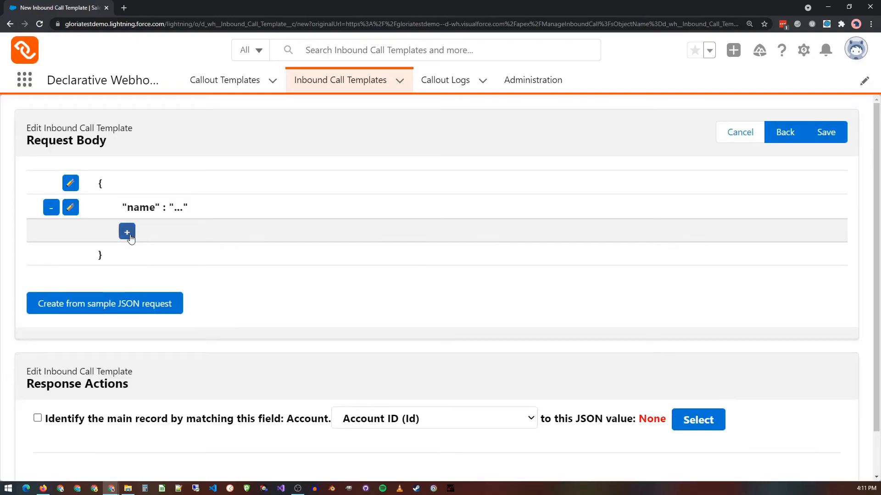
{"action": "left_click", "coordinate": [127, 232]}
{"action": "left_click", "coordinate": [302, 248]}
{"action": "type", "text": "website"}
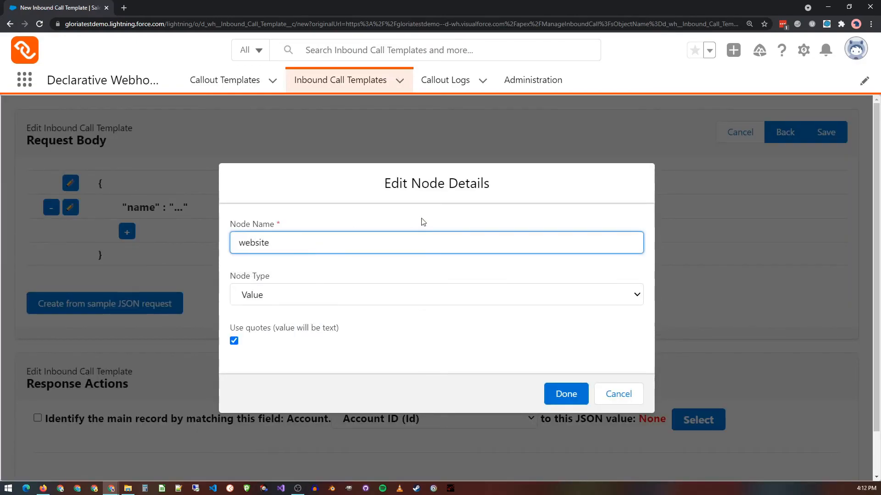
{"action": "left_click", "coordinate": [567, 394]}
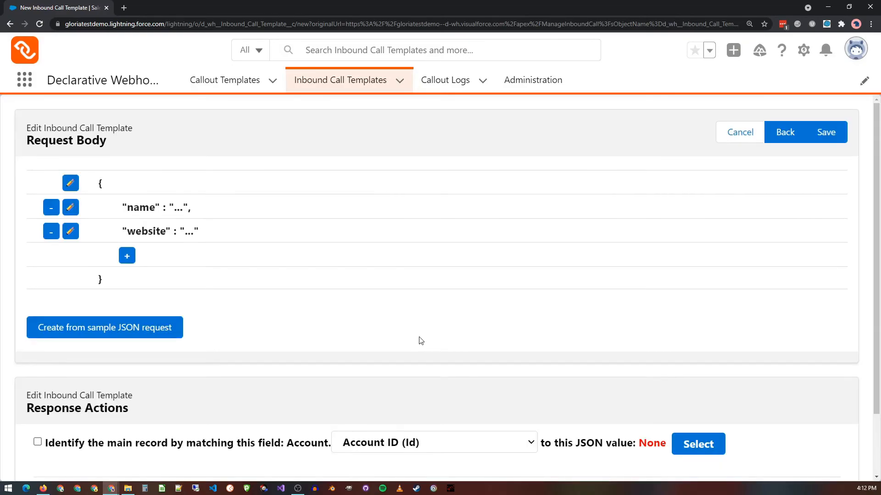
Step: Identify the main record by matching the Account Name (Name) field to the JSON value name
{"action": "scroll", "coordinate": [442, 315], "scroll_direction": "down", "scroll_amount": 2}
{"action": "left_click", "coordinate": [38, 368]}
{"action": "scroll", "coordinate": [532, 343], "scroll_direction": "down", "scroll_amount": 2}
{"action": "left_click", "coordinate": [517, 296]}
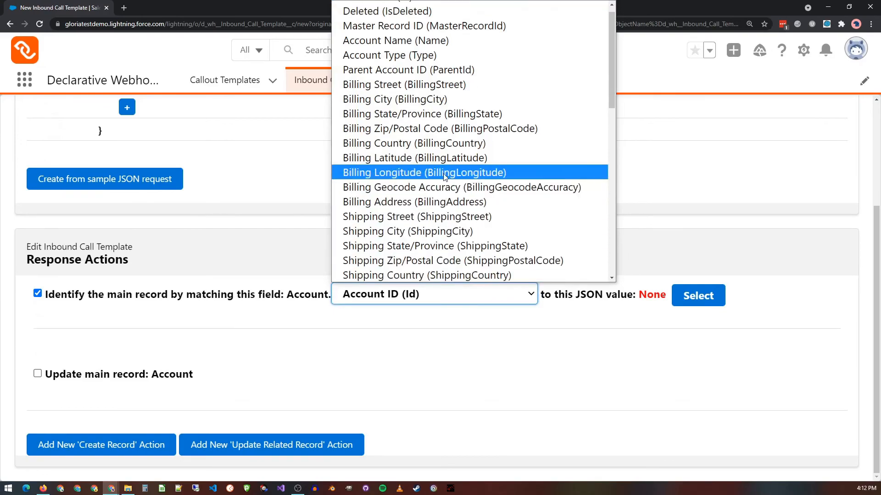
{"action": "left_click", "coordinate": [443, 41]}
{"action": "left_click", "coordinate": [699, 297]}
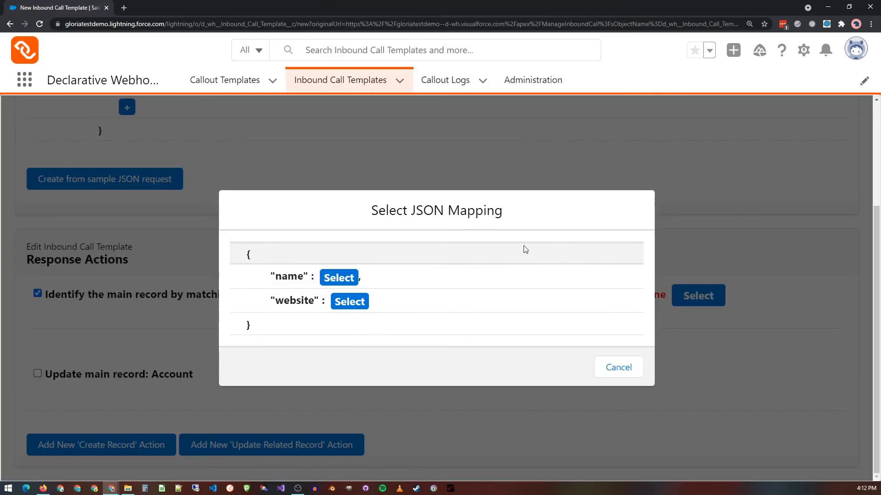
{"action": "left_click", "coordinate": [339, 278]}
Step: Enable updating the main Account record and add the Website (Website) field with the JSON Mapping type
{"action": "left_click", "coordinate": [37, 374]}
{"action": "scroll", "coordinate": [324, 348], "scroll_direction": "down", "scroll_amount": 1}
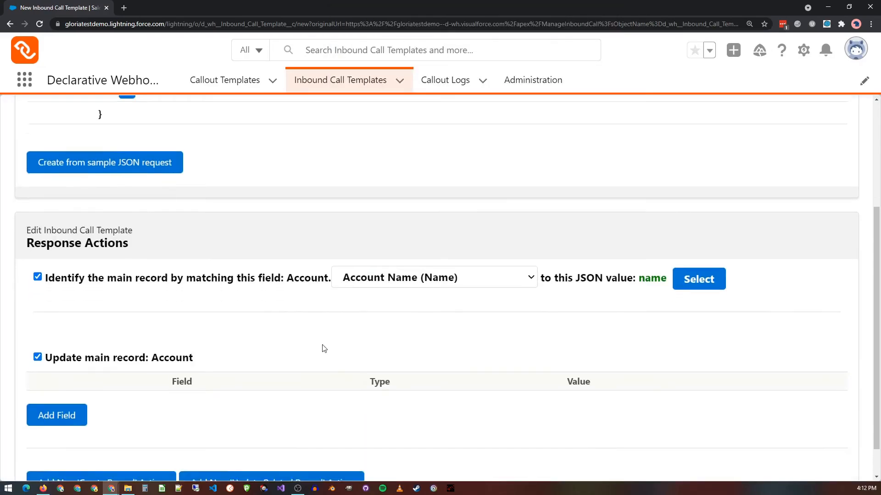
{"action": "left_click", "coordinate": [53, 387]}
{"action": "left_click", "coordinate": [250, 382]}
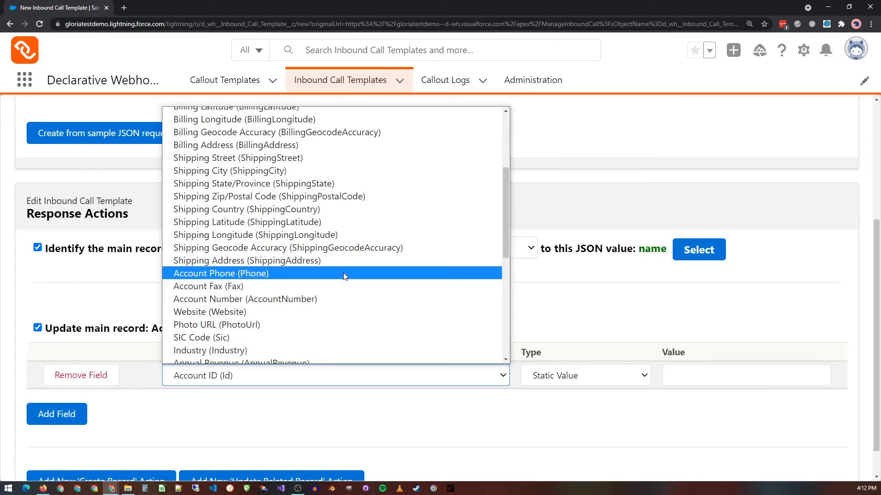
{"action": "left_click", "coordinate": [262, 314]}
{"action": "left_click", "coordinate": [628, 376]}
{"action": "left_click", "coordinate": [600, 395]}
Step: Map the Website field to the website JSON node and save the inbound call template
{"action": "left_click", "coordinate": [762, 374]}
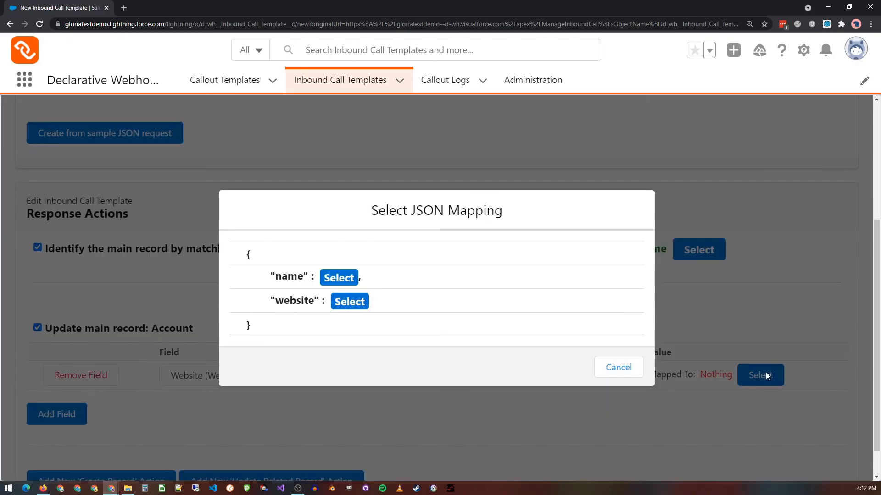
{"action": "left_click", "coordinate": [350, 301]}
{"action": "scroll", "coordinate": [459, 423], "scroll_direction": "down", "scroll_amount": 1}
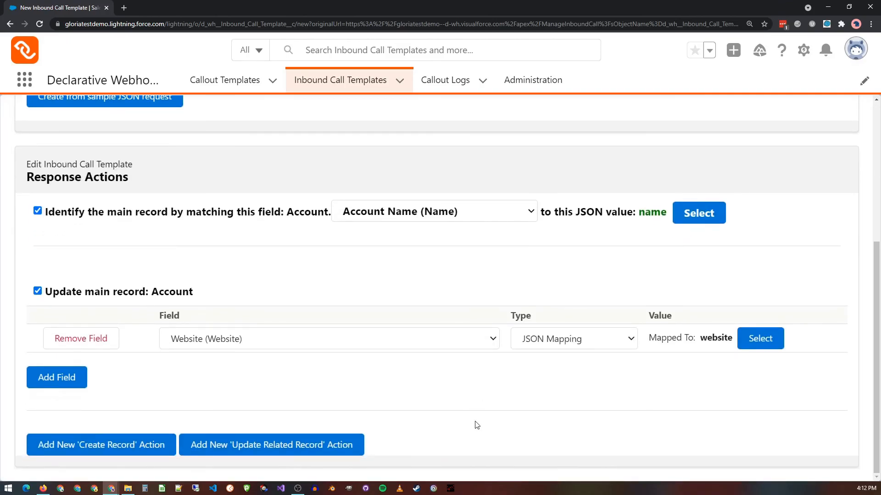
{"action": "scroll", "coordinate": [629, 395], "scroll_direction": "up", "scroll_amount": 5}
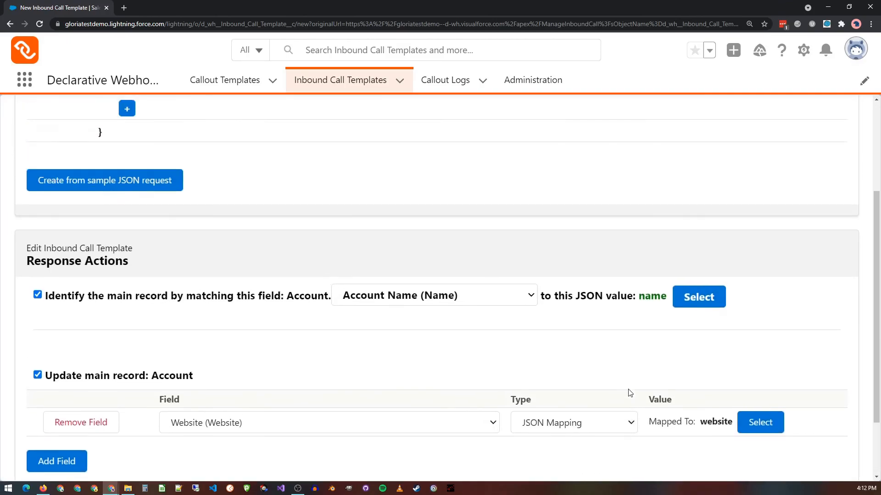
{"action": "left_click", "coordinate": [826, 132]}
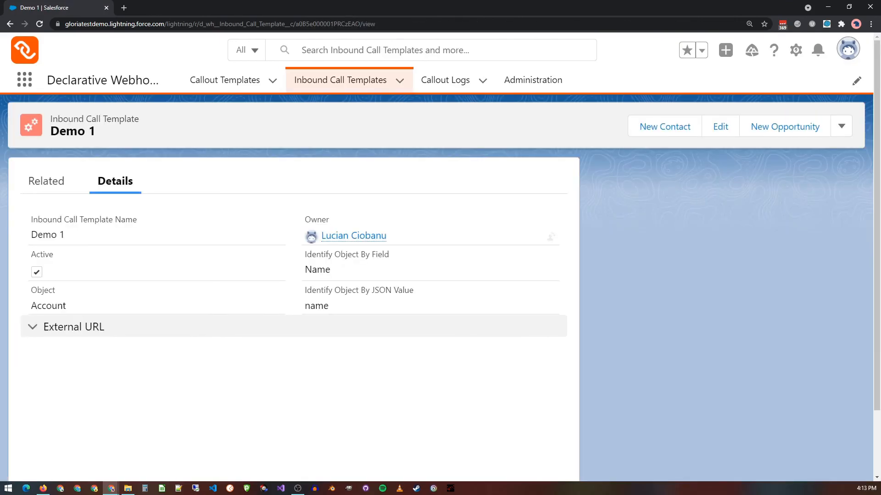